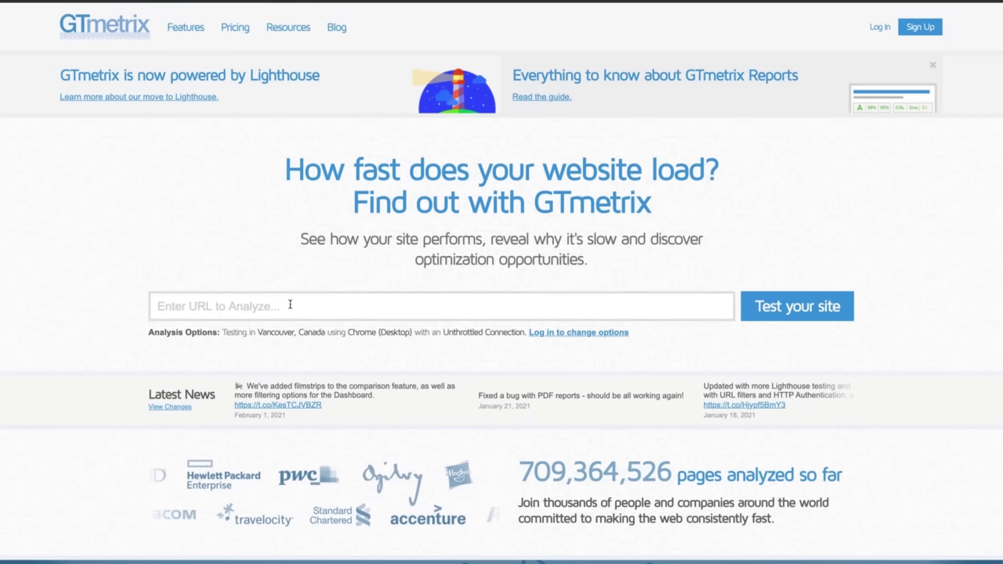
pyautogui.click(291, 305)
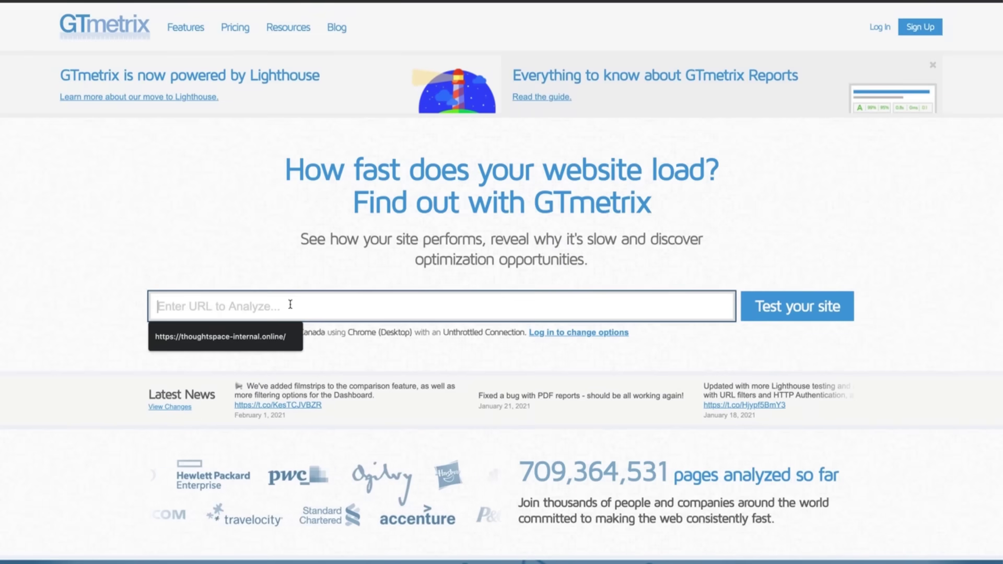
pyautogui.click(220, 337)
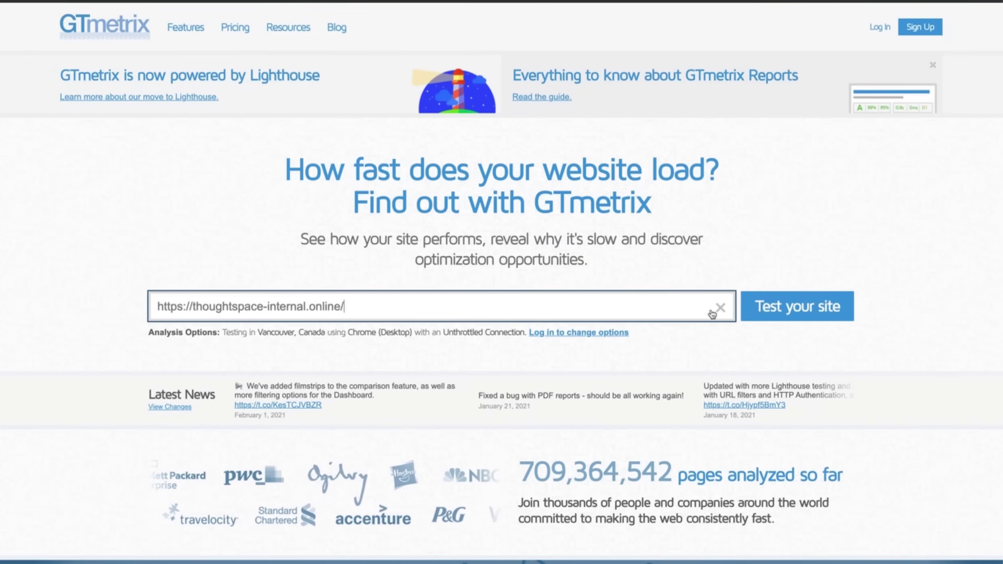
pyautogui.click(779, 308)
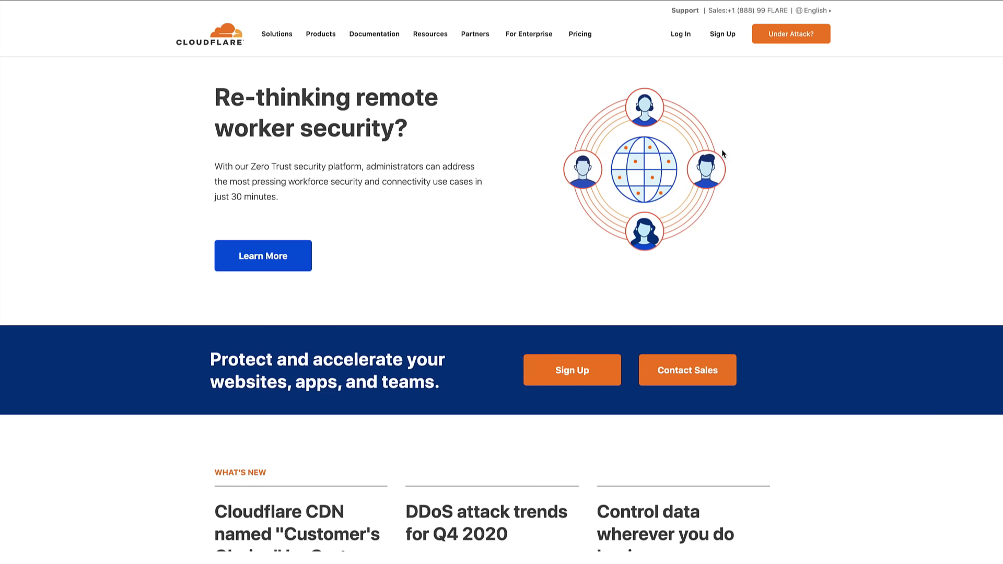
# Sign up for a new Cloudflare account and paste thoughtspace-internal.online into the add-site field
pyautogui.click(726, 36)
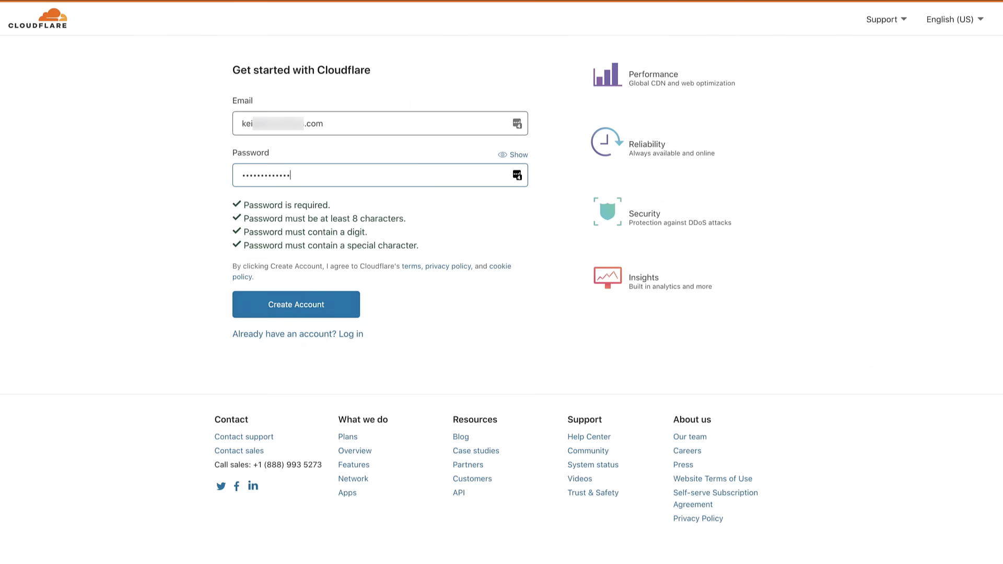
pyautogui.click(314, 307)
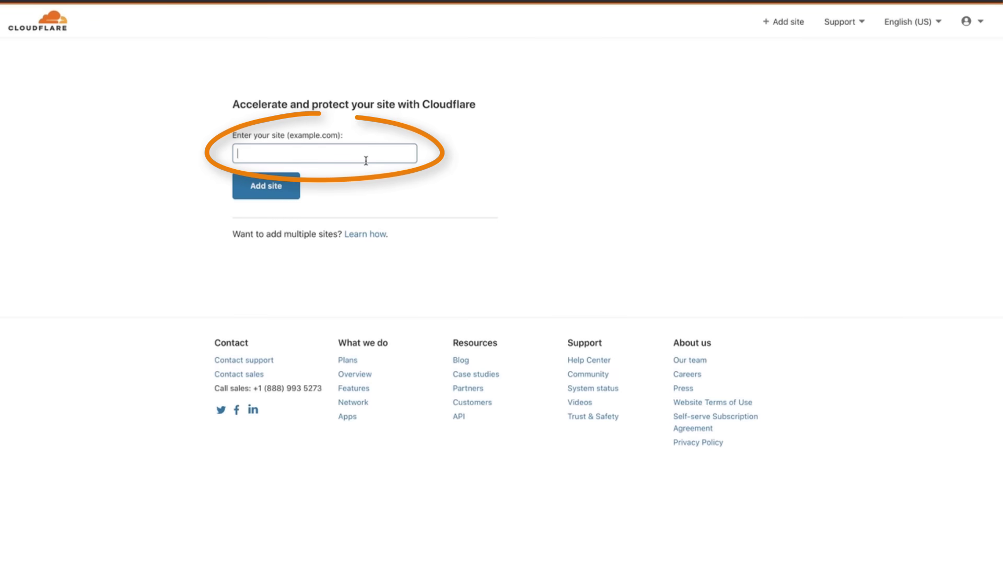
pyautogui.write('thoughtspace-internal.online')
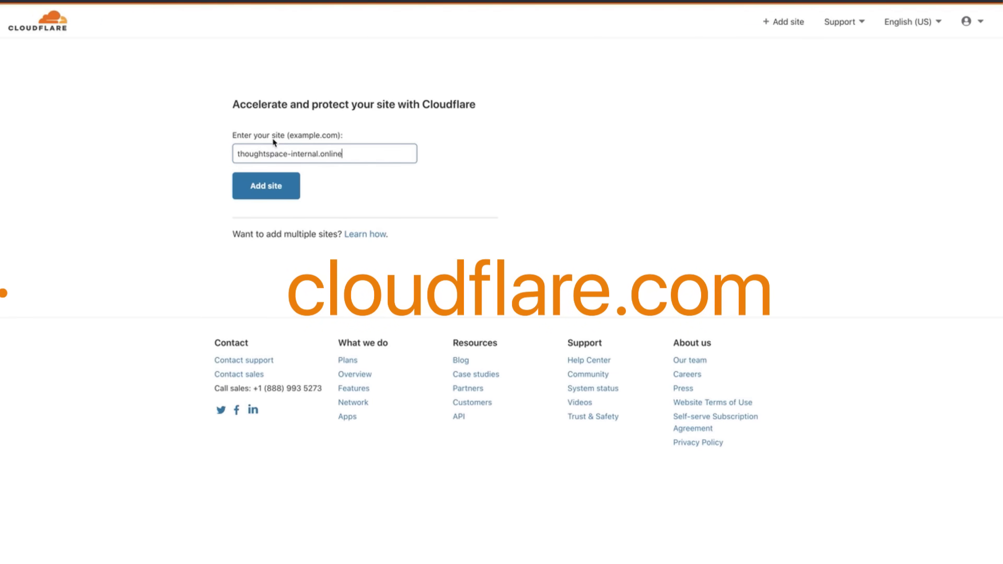
# Submit thoughtspace-internal.online to Cloudflare and choose the Free $0/month plan
pyautogui.click(268, 186)
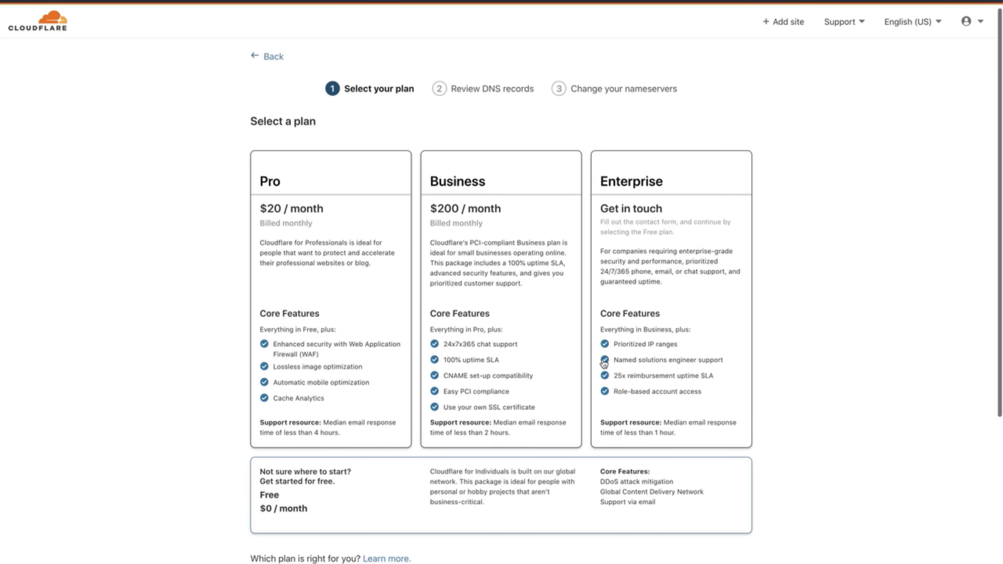
pyautogui.scroll(-1, 605, 364)
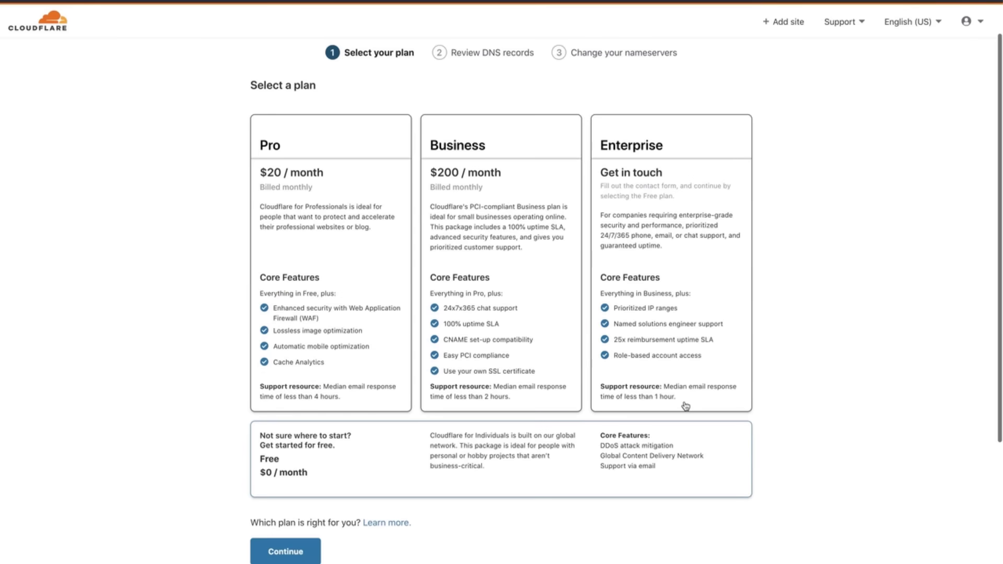
pyautogui.click(398, 469)
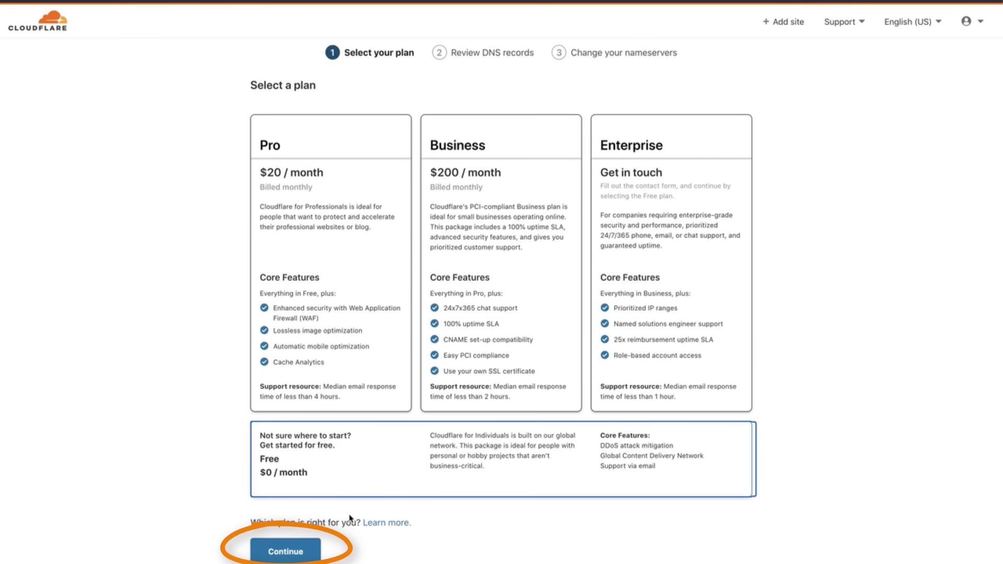
# Continue to the DNS records review and accept the one A and one CNAME record
pyautogui.click(286, 551)
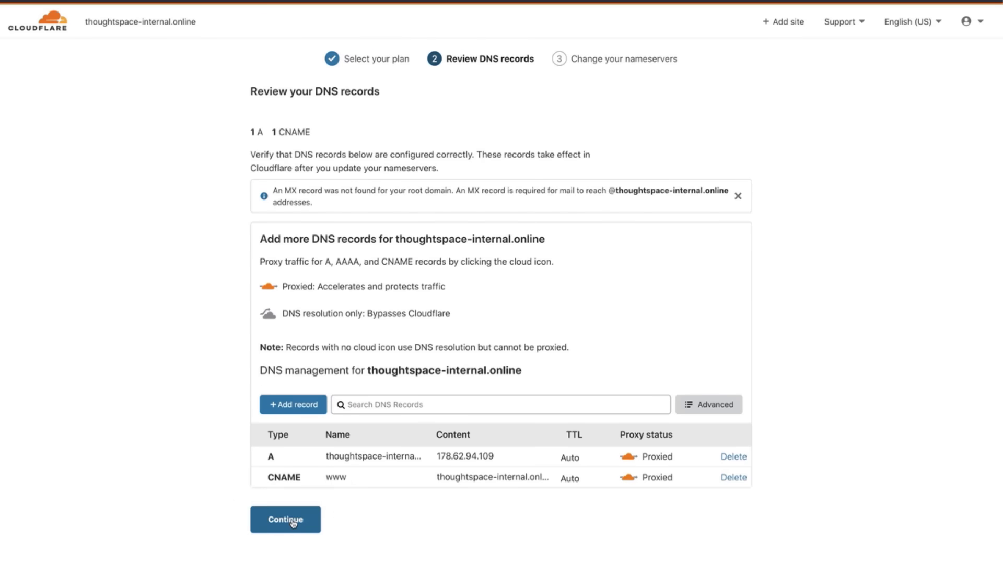
pyautogui.click(292, 523)
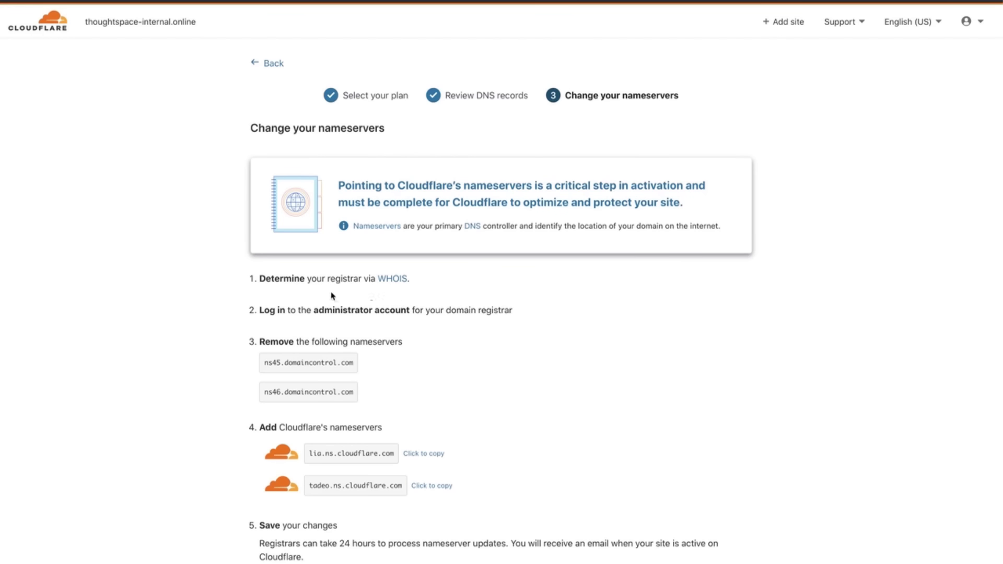
# Look up thoughtspace-internal.online's registration data in the ICANN WHOIS lookup
pyautogui.click(392, 283)
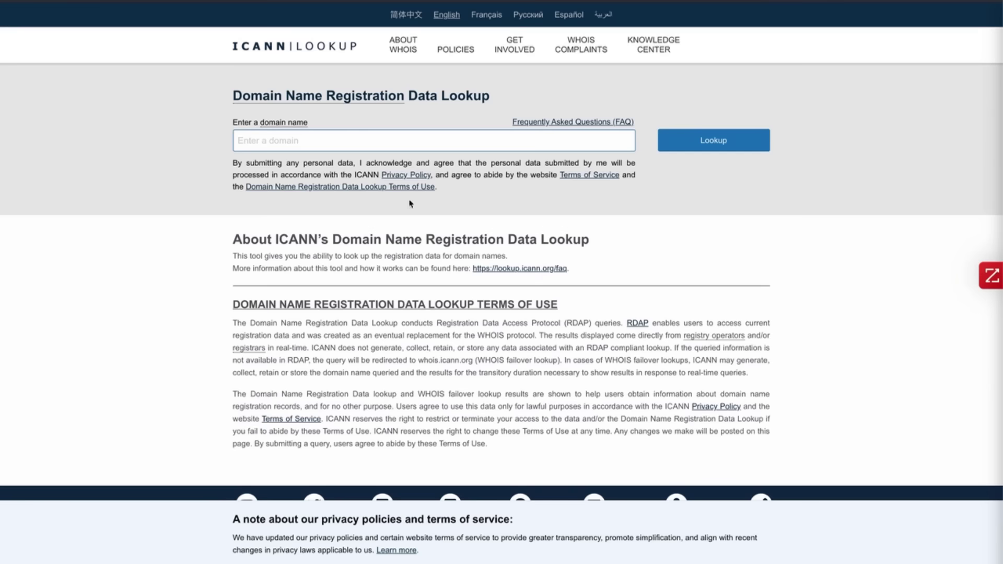
pyautogui.click(363, 137)
pyautogui.write('thoughtspace-internal.online')
pyautogui.click(699, 142)
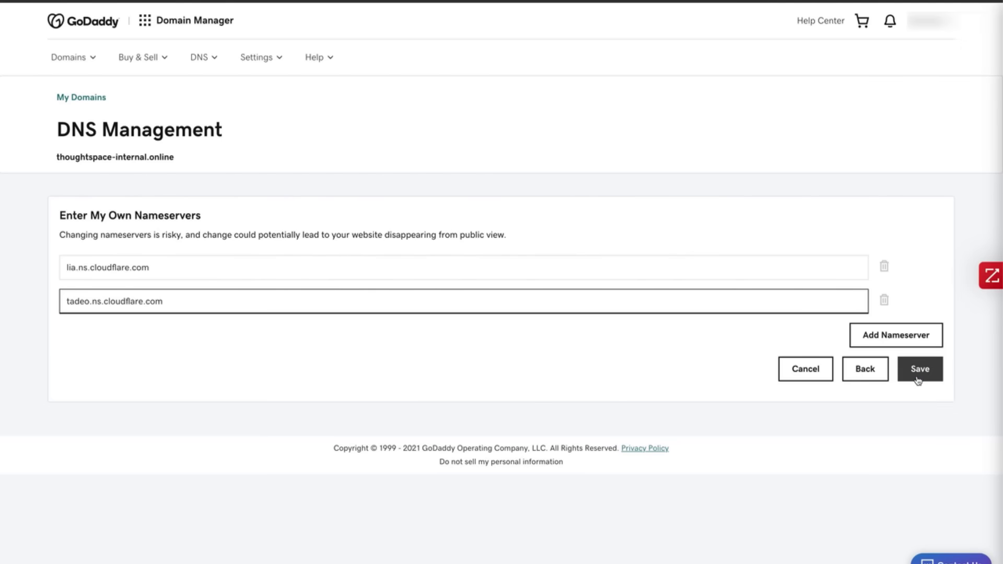
# Save nameservers lia.ns.cloudflare.com and tadeo.ns.cloudflare.com in GoDaddy, accepting the change warning
pyautogui.click(918, 381)
pyautogui.click(317, 178)
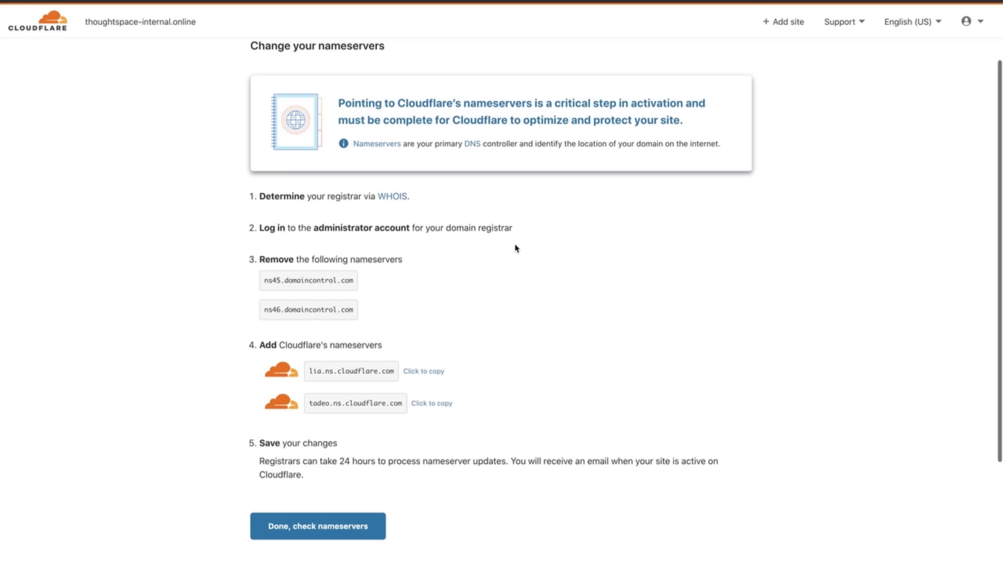
# Finish the nameserver step with a nameserver check and postpone the Quick Start Guide
pyautogui.click(363, 526)
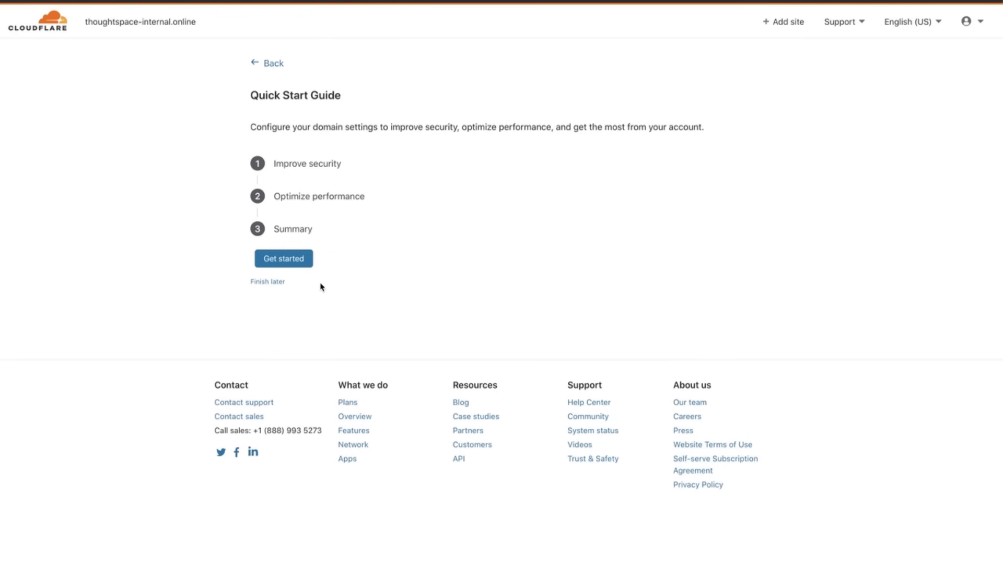
pyautogui.click(278, 285)
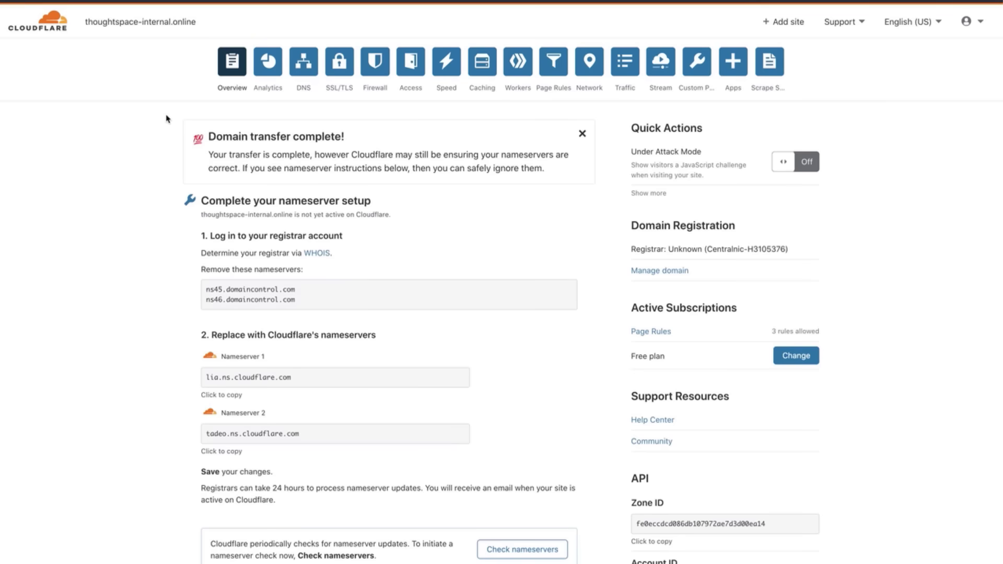
# Buy the $5.00/month Automatic Platform Optimization add-on from Speed > Optimization
pyautogui.click(447, 67)
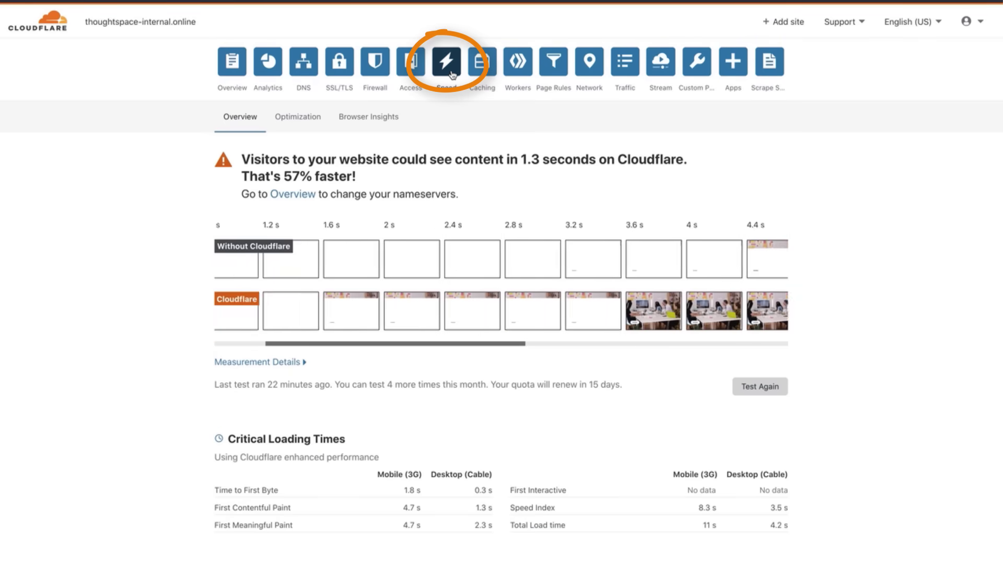
pyautogui.click(289, 118)
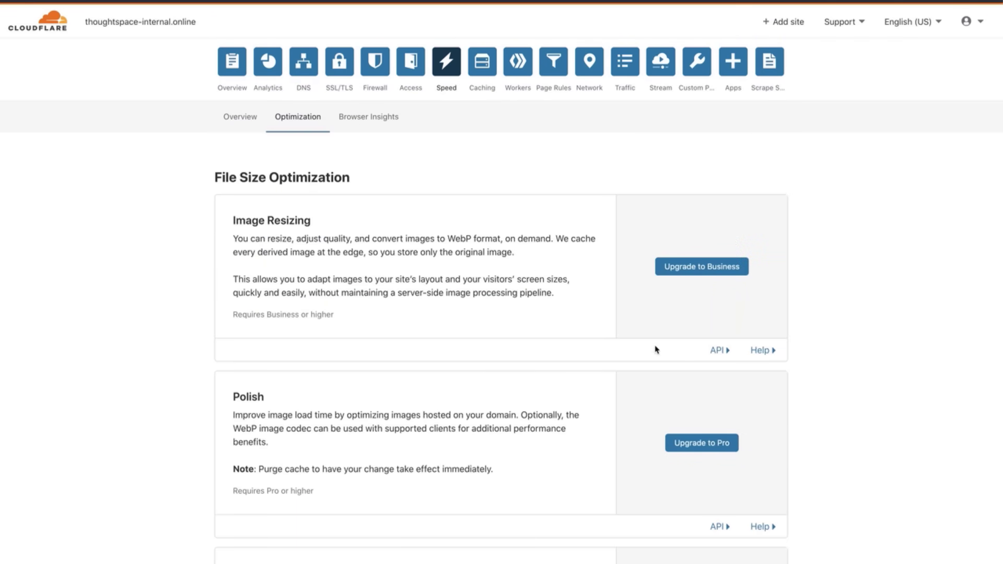
pyautogui.scroll(-6, 656, 349)
pyautogui.scroll(-6, 656, 349)
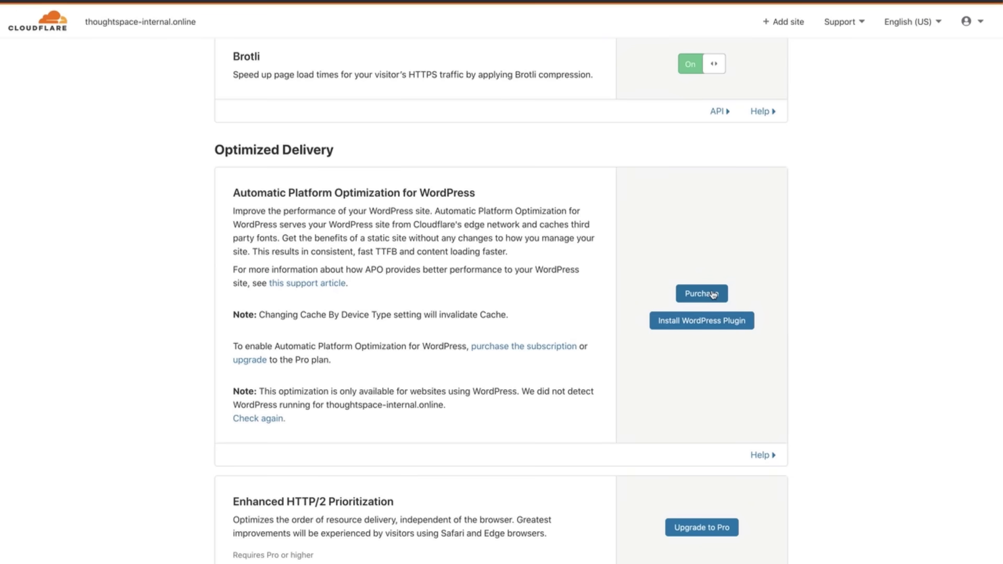
pyautogui.click(713, 294)
pyautogui.scroll(-3, 773, 392)
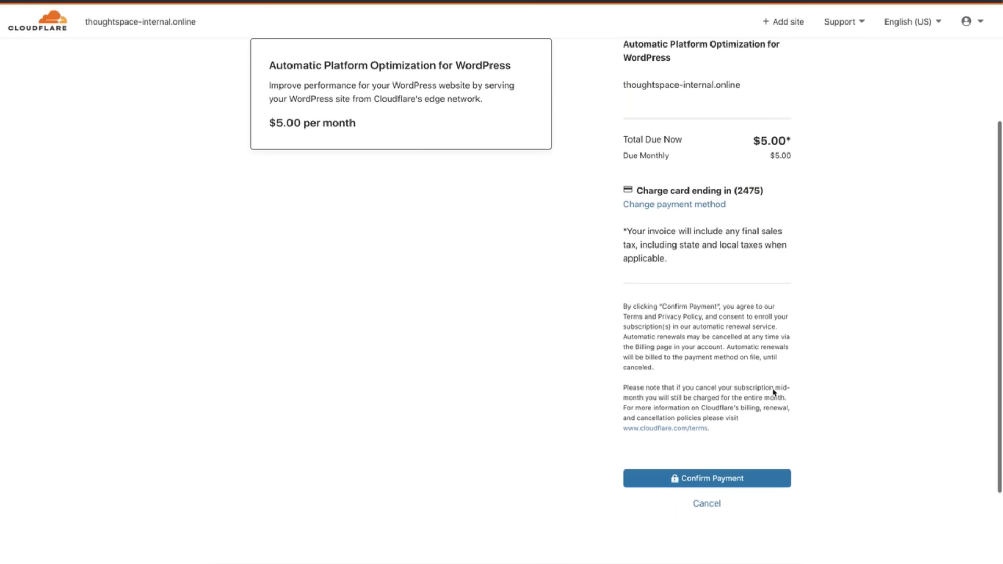
pyautogui.click(739, 484)
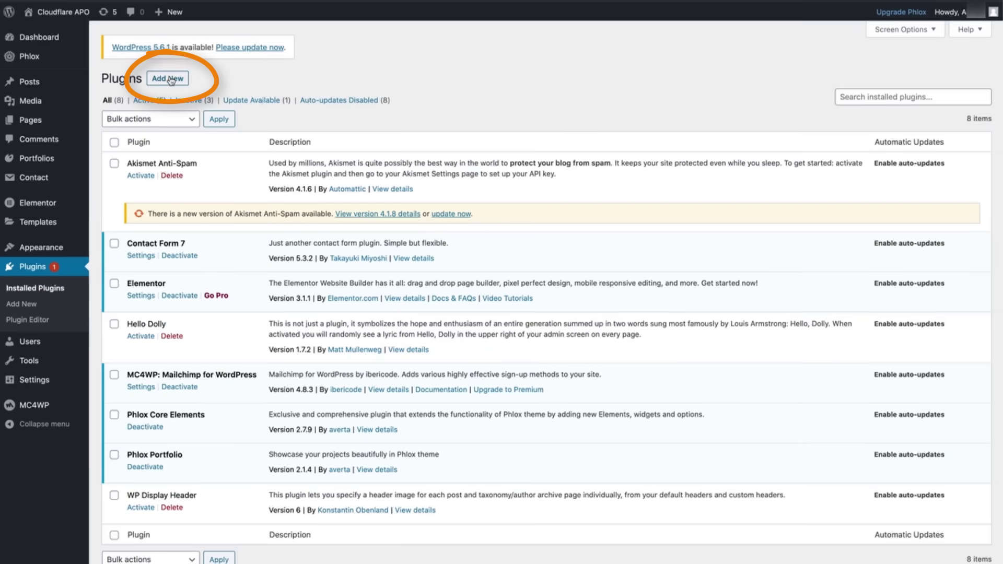
# Search for the Cloudflare plugin, install it and activate it
pyautogui.click(168, 78)
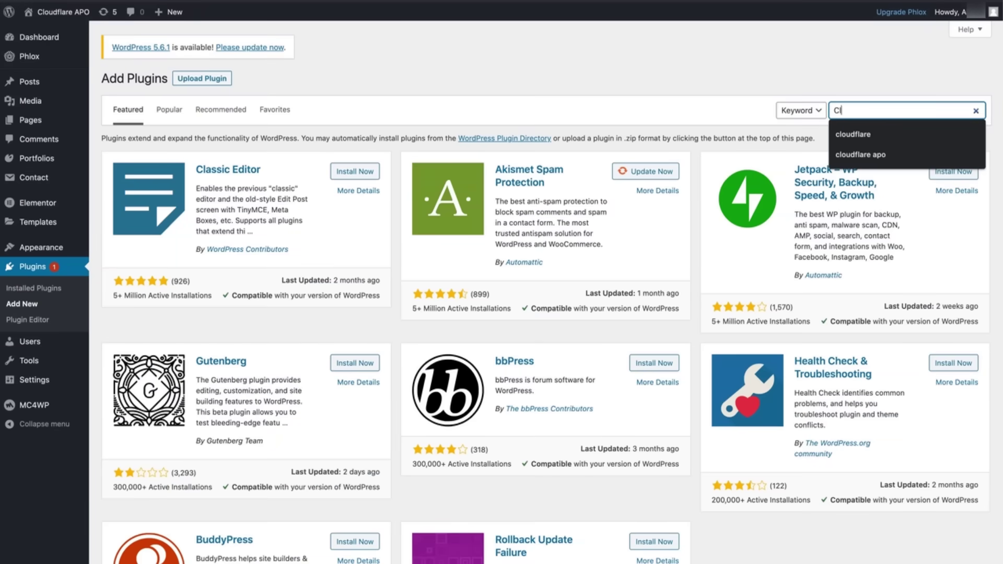
pyautogui.write('oudflare')
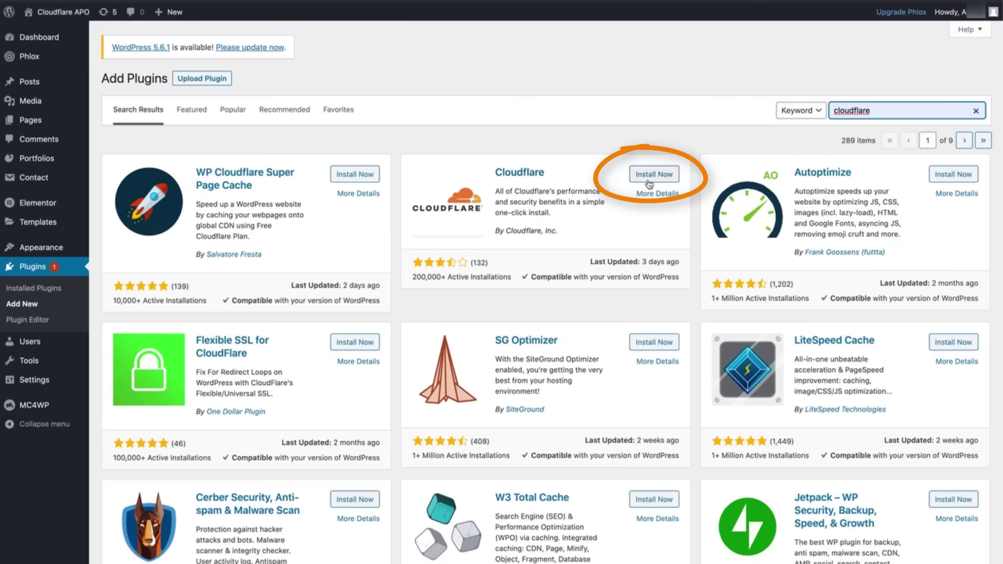
pyautogui.click(651, 178)
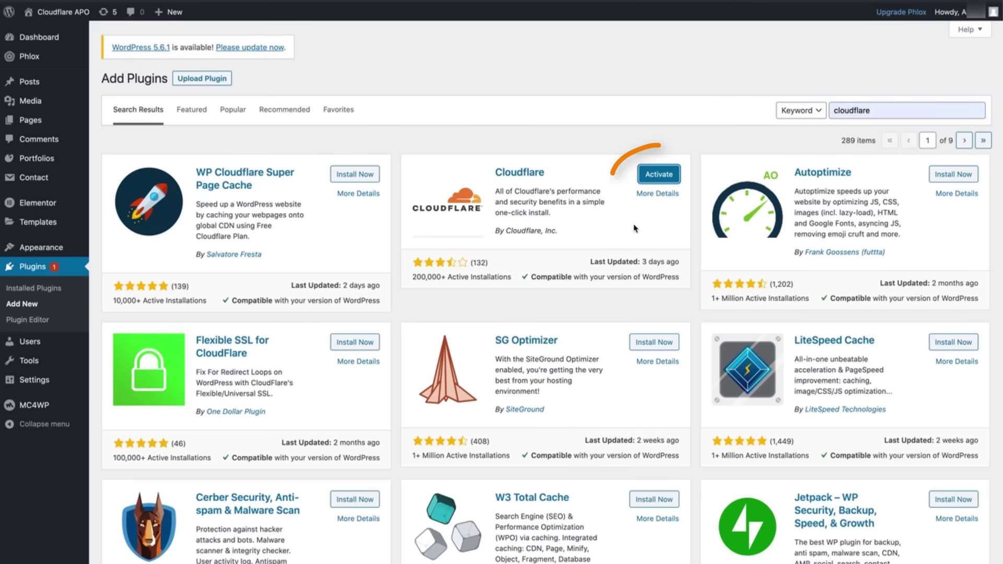
pyautogui.click(660, 174)
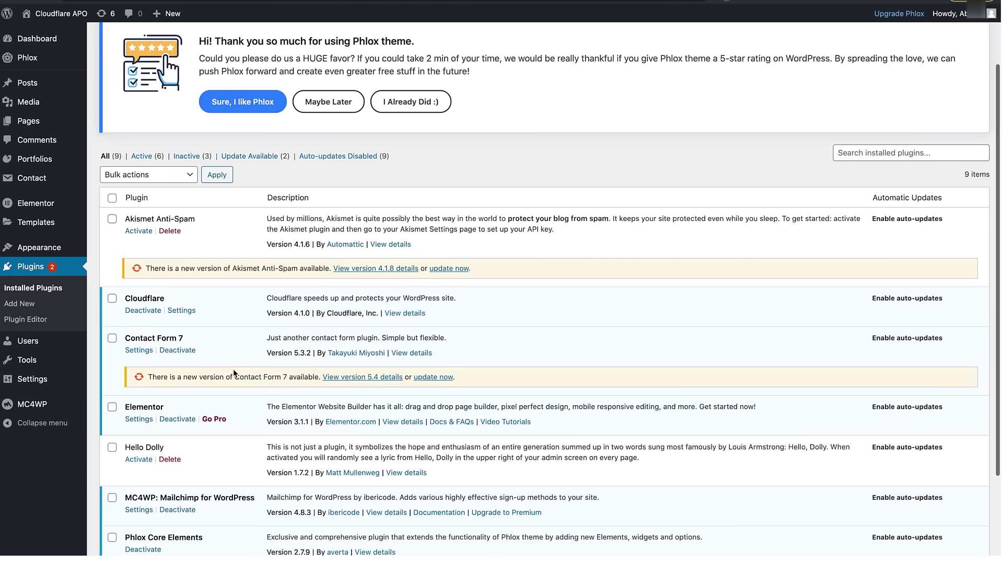
# Open Settings > Cloudflare, choose Sign in here and autofill the saved account email
pyautogui.click(180, 311)
pyautogui.click(545, 353)
pyautogui.click(604, 347)
pyautogui.click(575, 368)
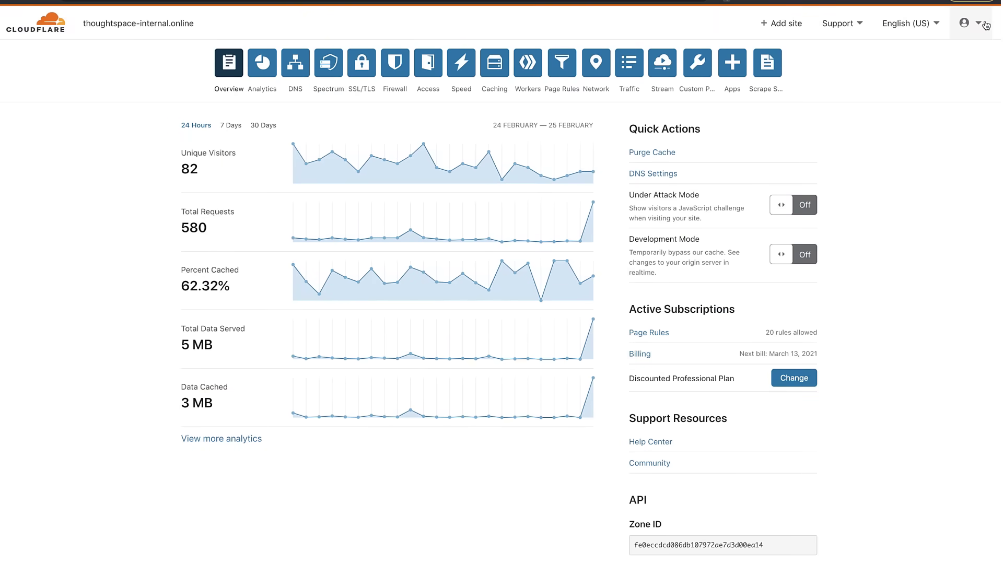
# Go to the API Tokens section of the Cloudflare profile
pyautogui.click(986, 25)
pyautogui.click(943, 73)
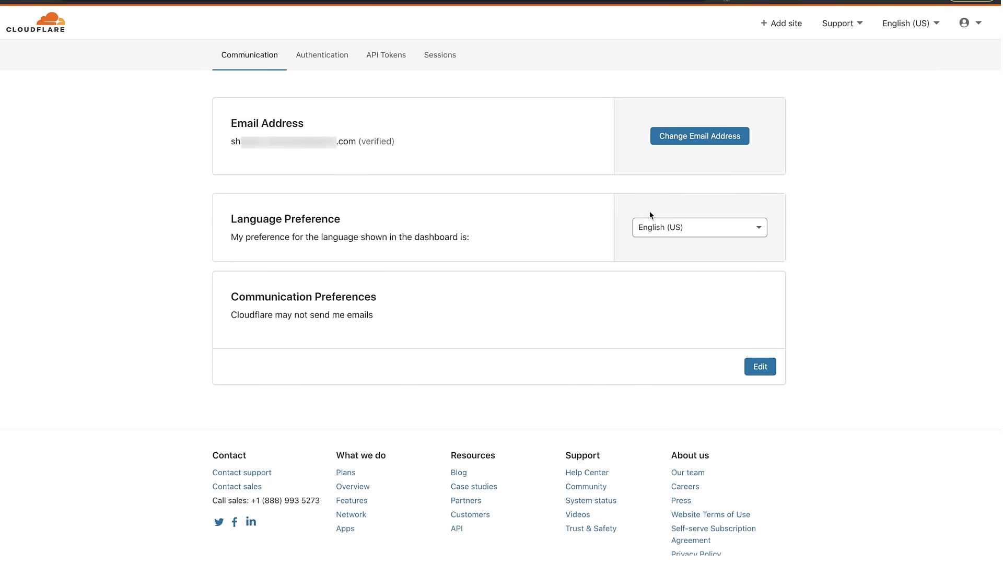
pyautogui.click(379, 52)
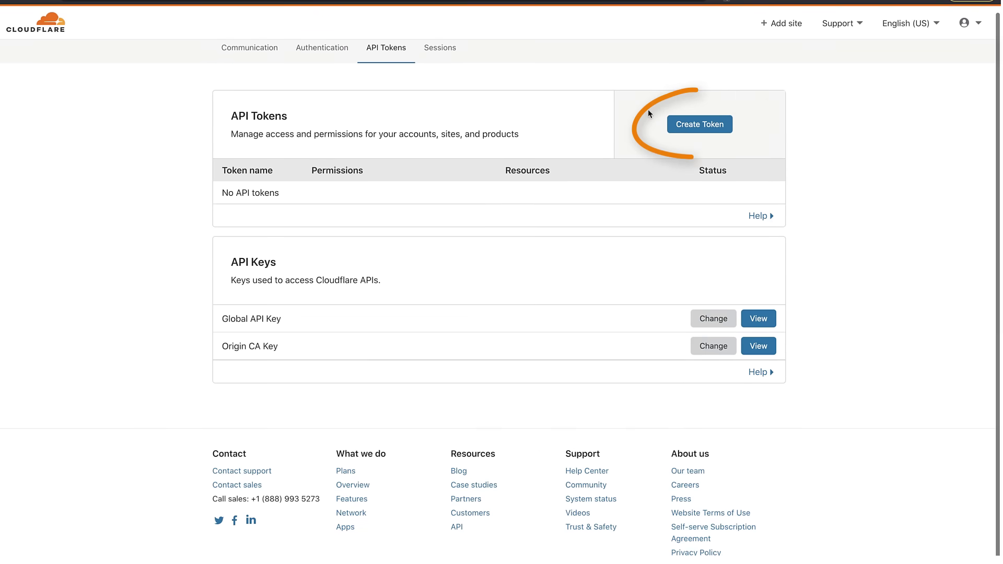
# Create an API token from the WordPress template and copy it
pyautogui.click(675, 125)
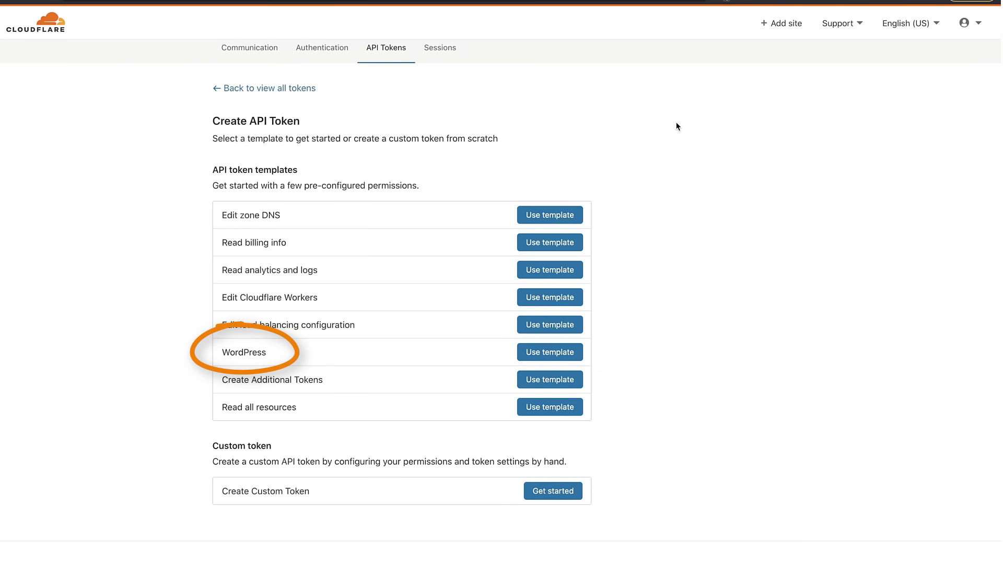
pyautogui.click(538, 344)
pyautogui.scroll(-5, 533, 355)
pyautogui.scroll(-1, 533, 356)
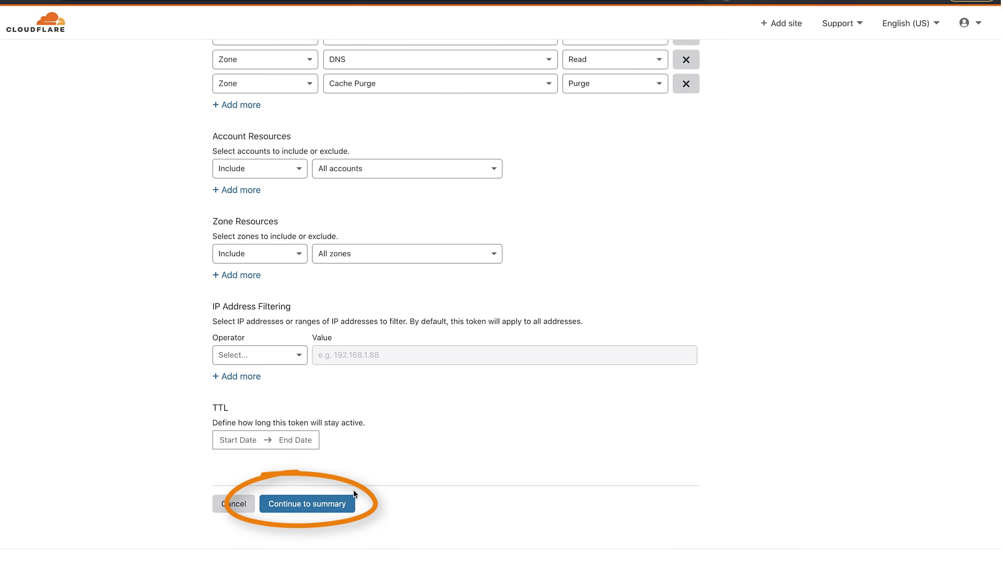
pyautogui.click(340, 502)
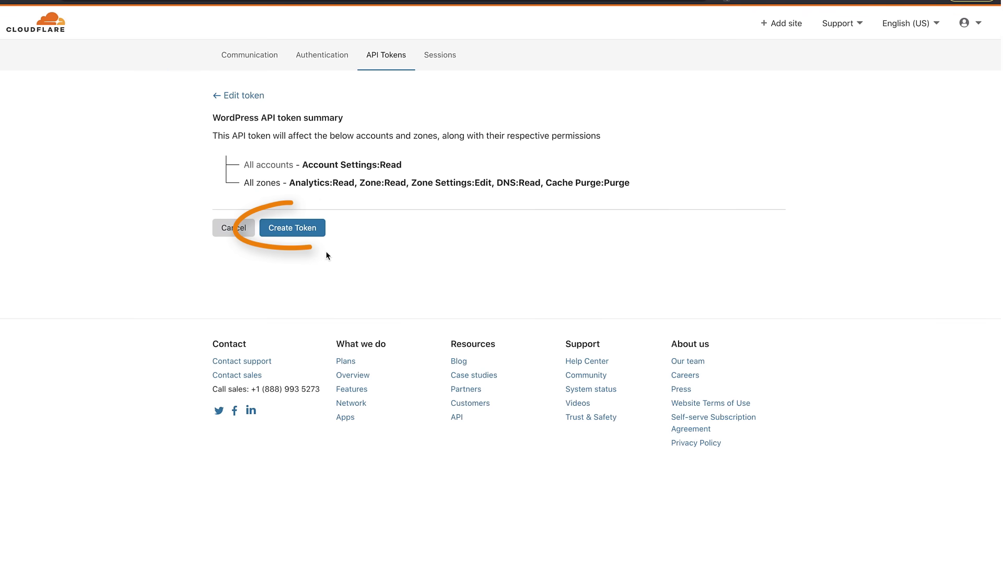
pyautogui.click(293, 228)
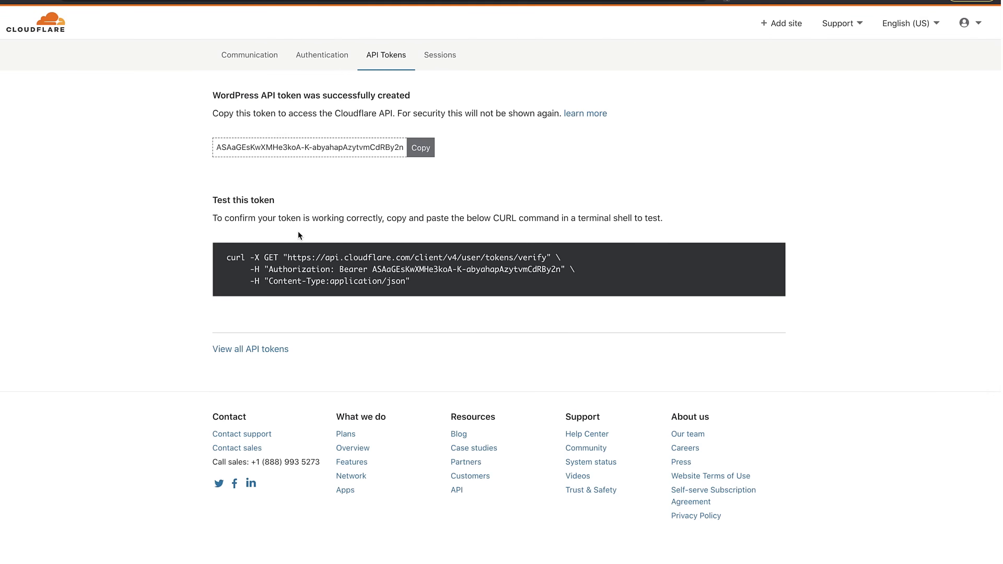
pyautogui.click(418, 149)
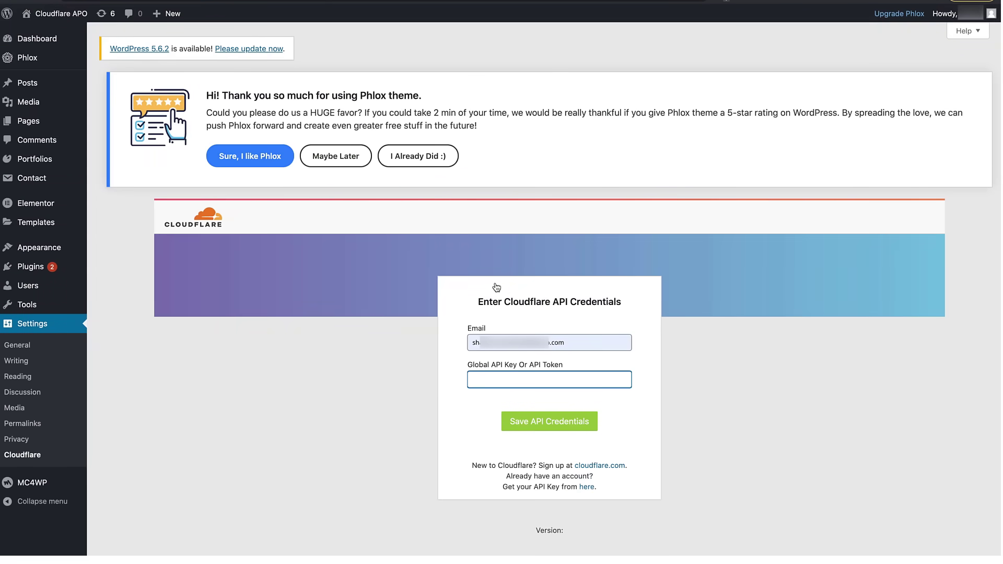
# Paste the copied Cloudflare API token into the plugin's API key field
pyautogui.click(540, 380)
pyautogui.hotkey('ctrl', 'v')
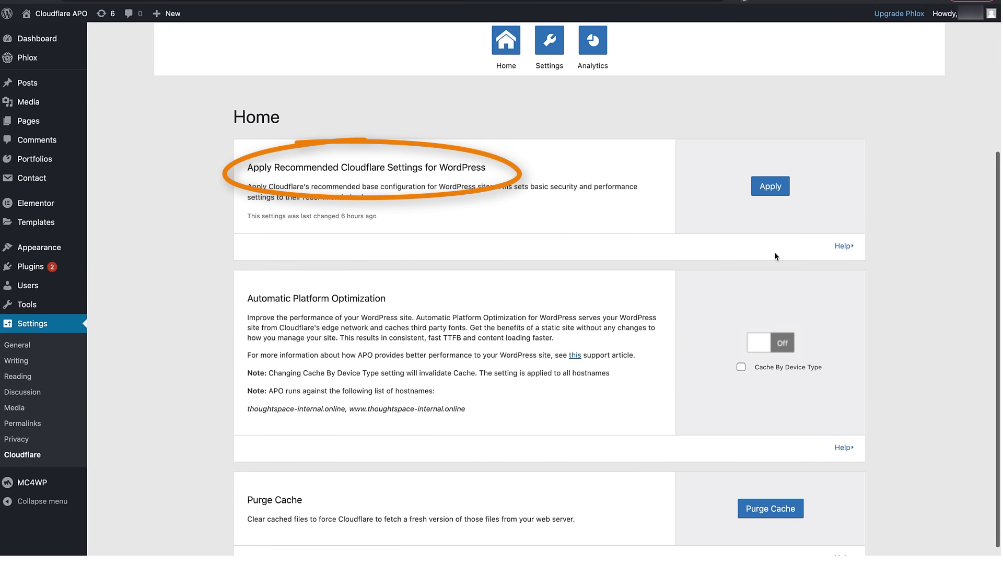
# Apply the recommended WordPress settings, switch APO on, and purge everything from the cache
pyautogui.click(771, 186)
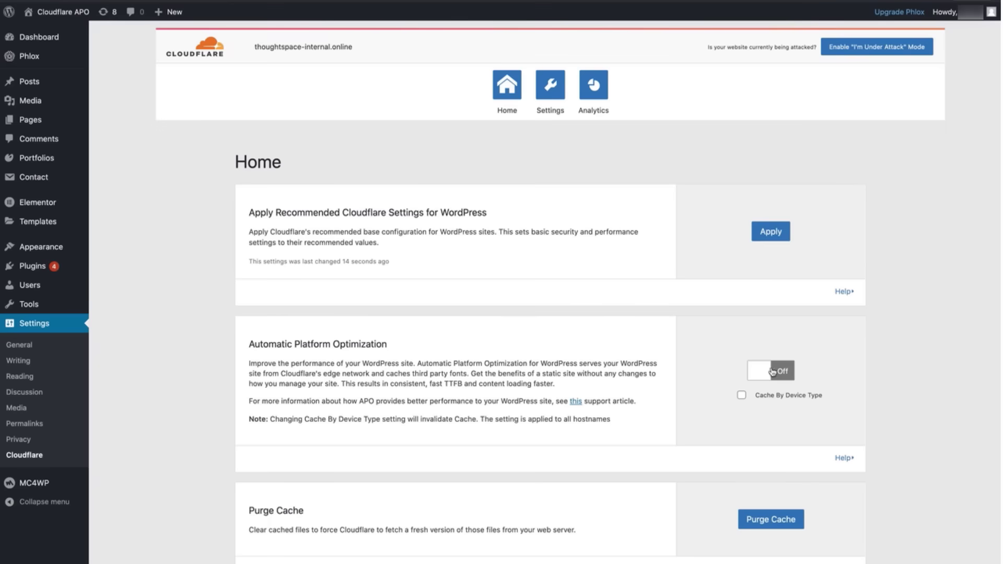
pyautogui.click(768, 372)
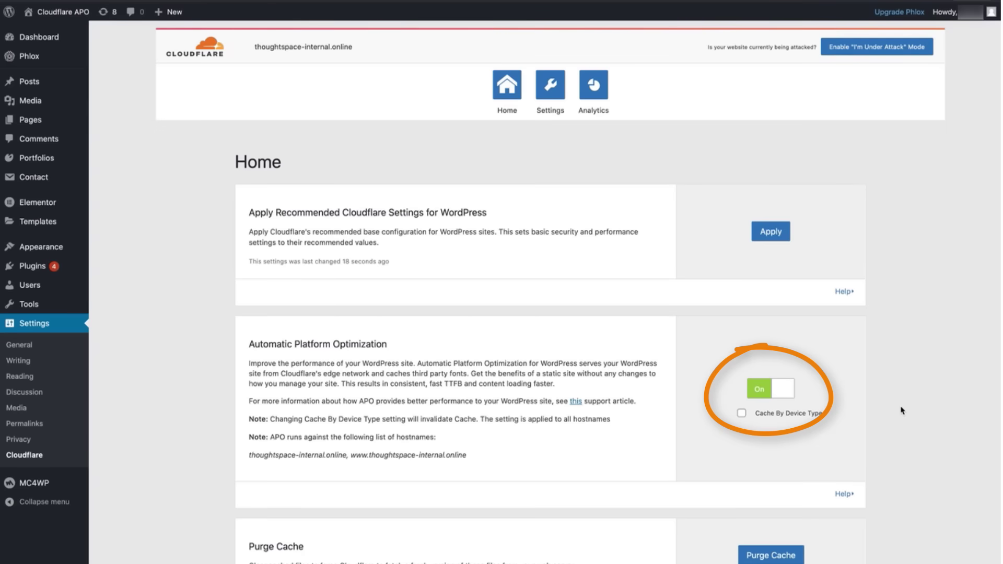
pyautogui.scroll(-3, 874, 410)
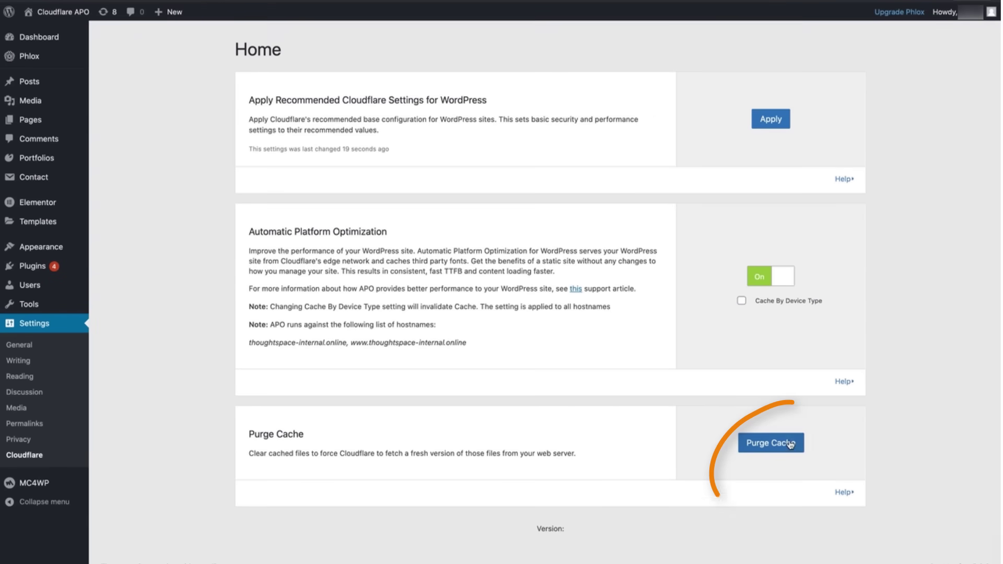
pyautogui.click(785, 444)
pyautogui.click(779, 468)
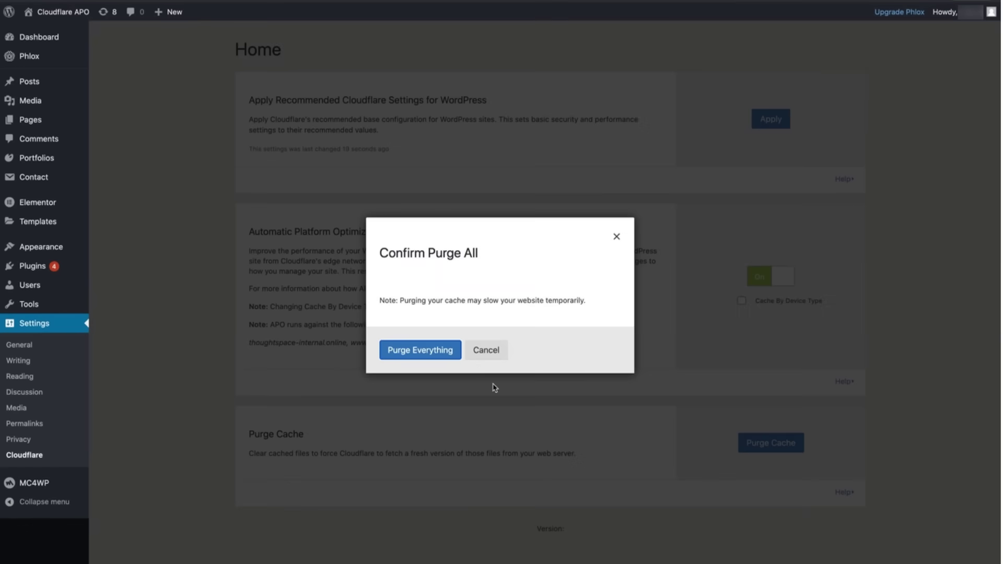
pyautogui.click(444, 350)
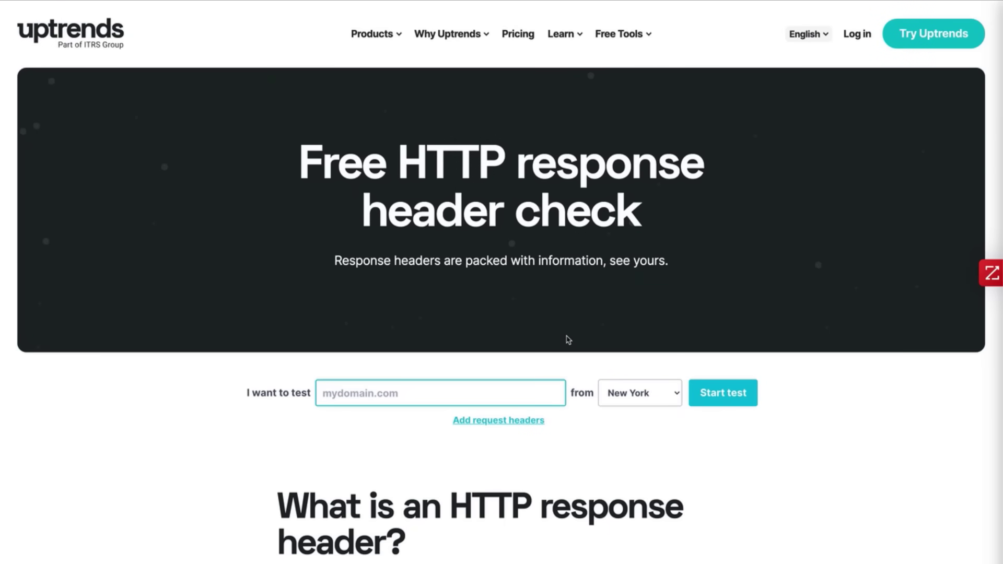
pyautogui.click(481, 392)
pyautogui.hotkey('ctrl', 'v')
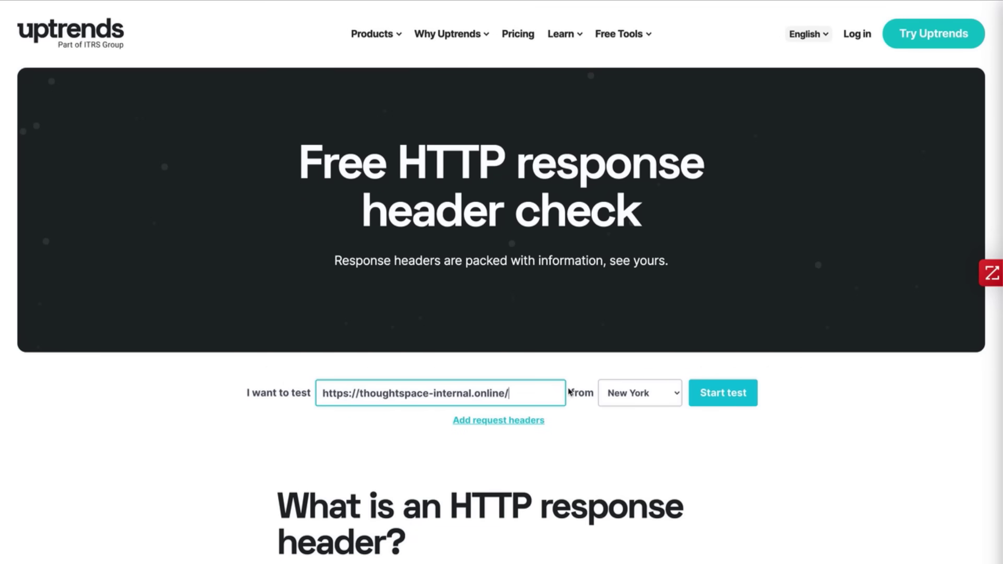
pyautogui.click(712, 397)
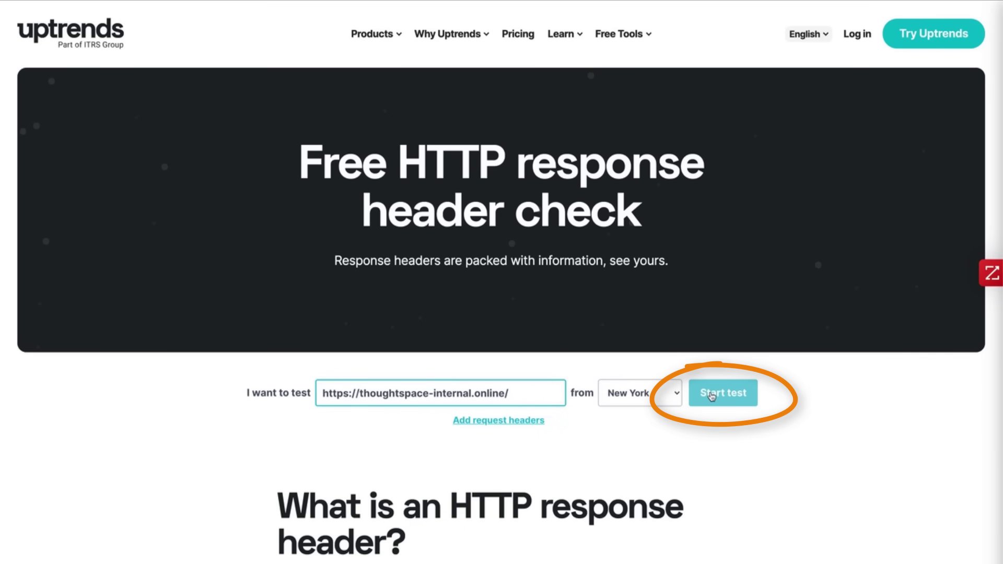
pyautogui.scroll(-9, 859, 426)
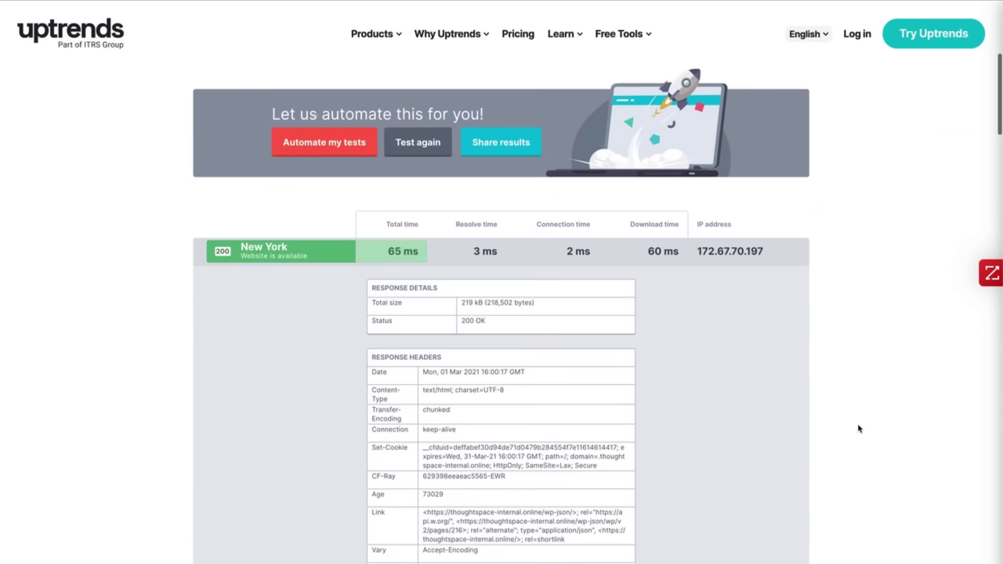
pyautogui.scroll(-1, 859, 427)
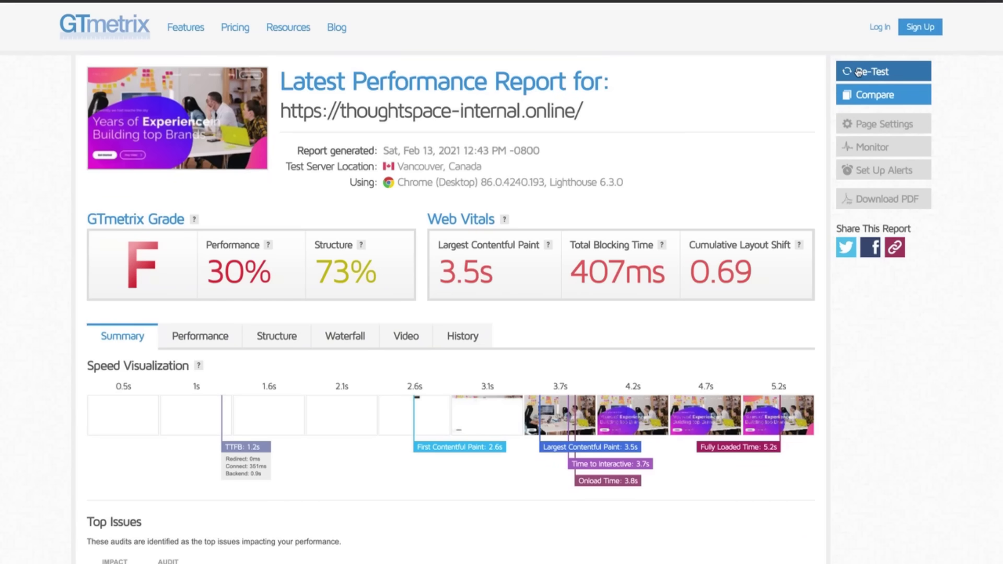
pyautogui.click(858, 73)
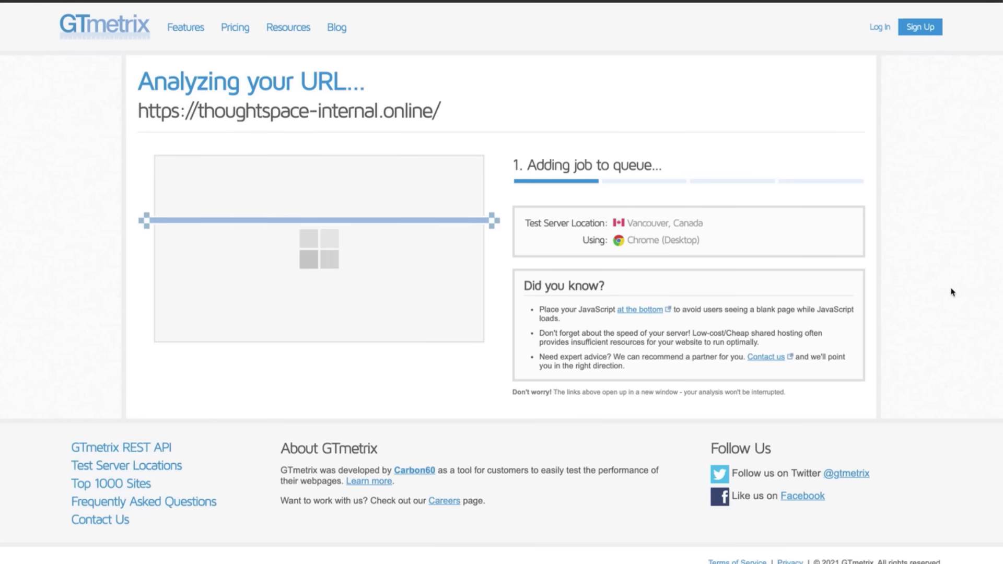